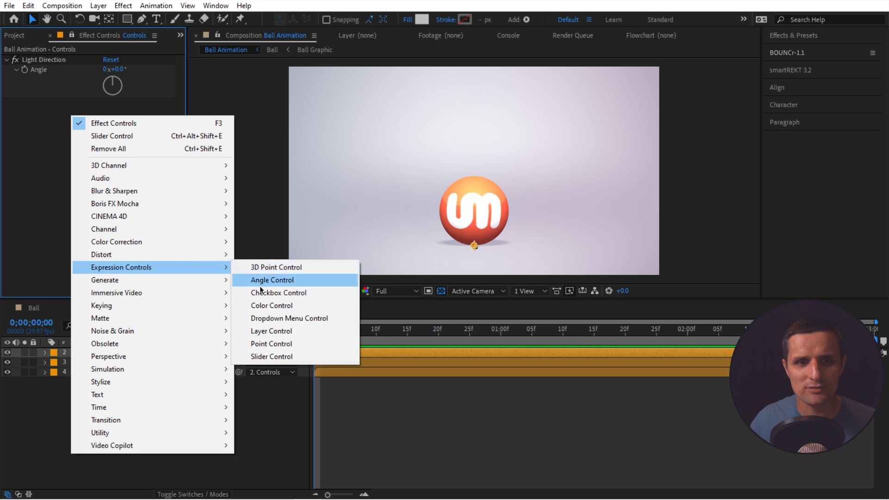
# Add a Slider Control to the Controls layer, rename it 'Stretchy', and leave it at 0
pyautogui.click(271, 357)
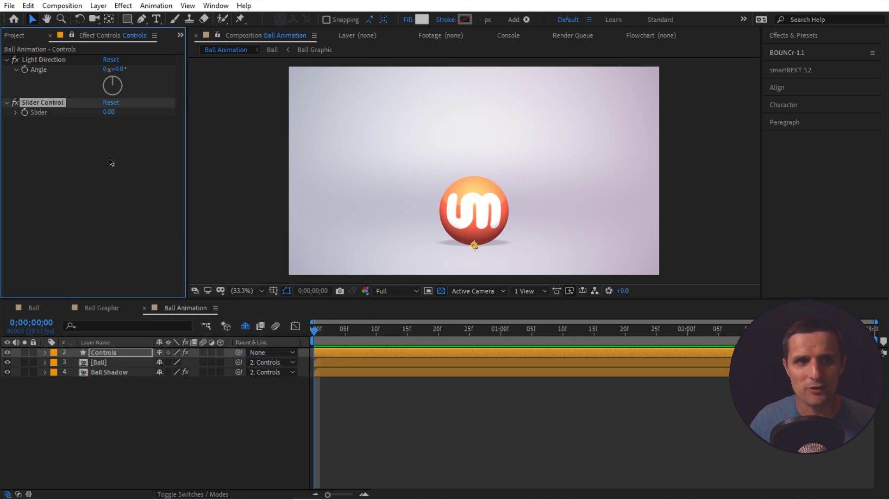
pyautogui.moveTo(110, 112); pyautogui.dragTo(161, 119)
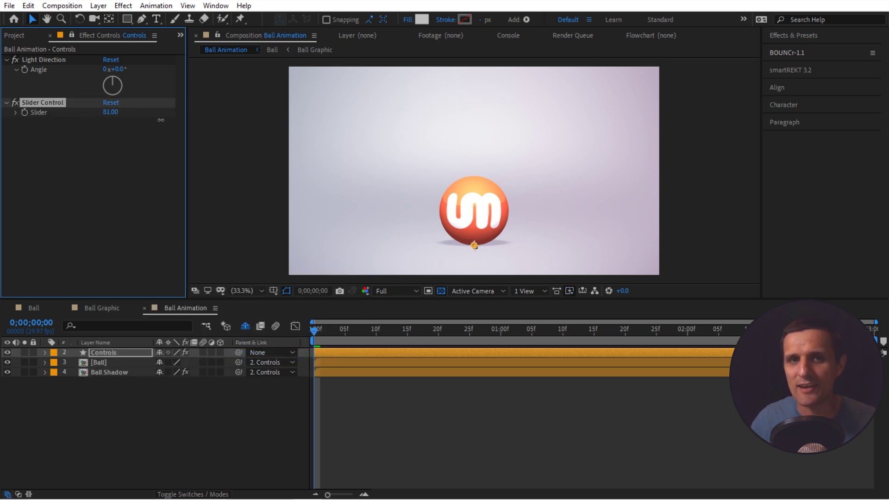
pyautogui.hotkey('ctrl', 'z')
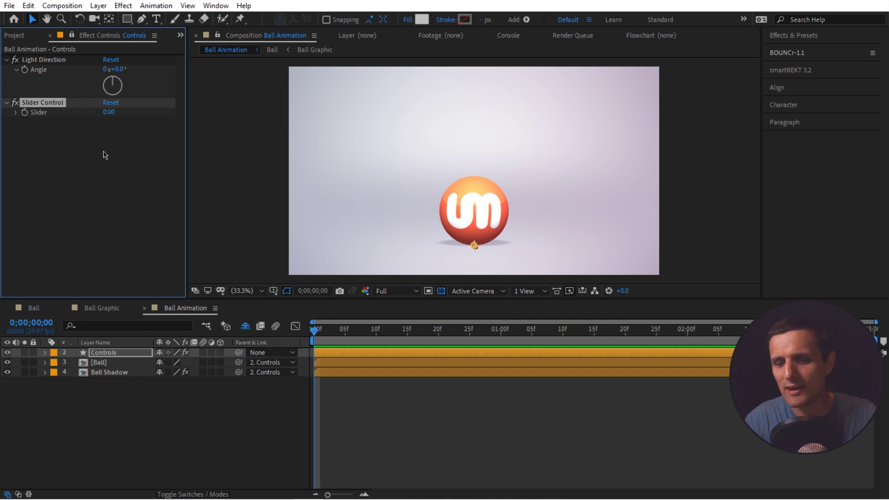
pyautogui.press('Return')
pyautogui.write('St')
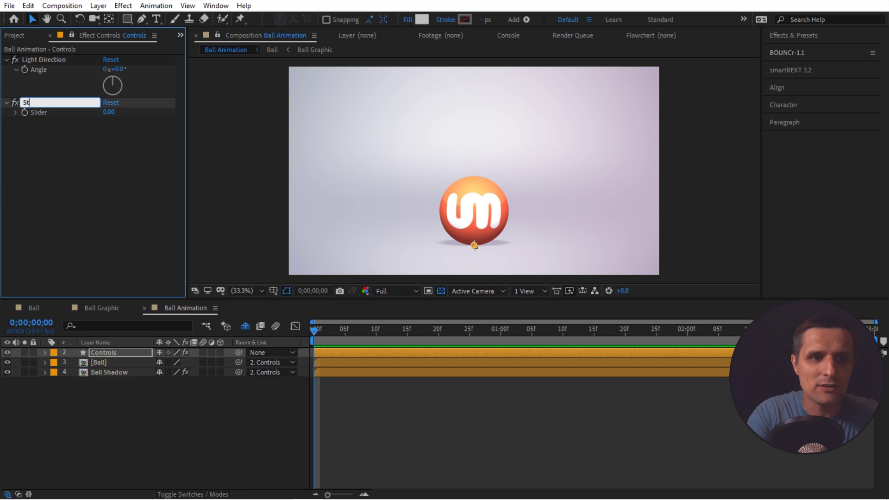
pyautogui.write('retchy')
pyautogui.press('Return')
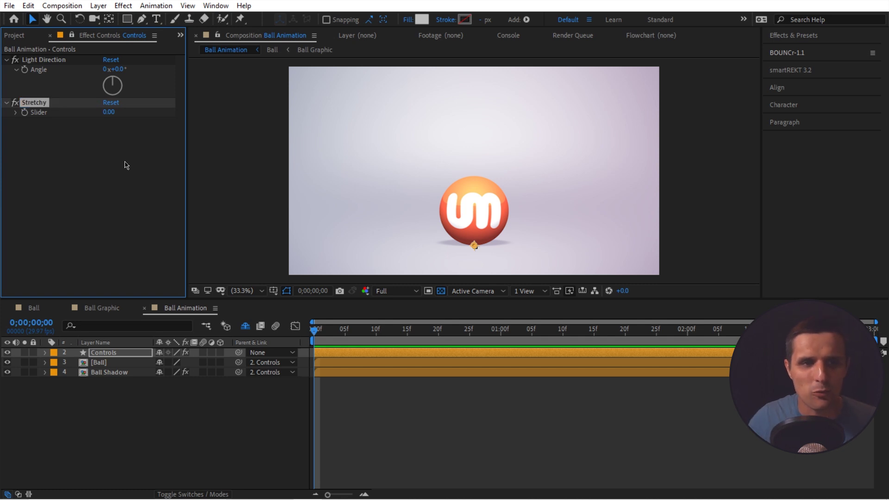
pyautogui.moveTo(109, 112); pyautogui.dragTo(125, 115)
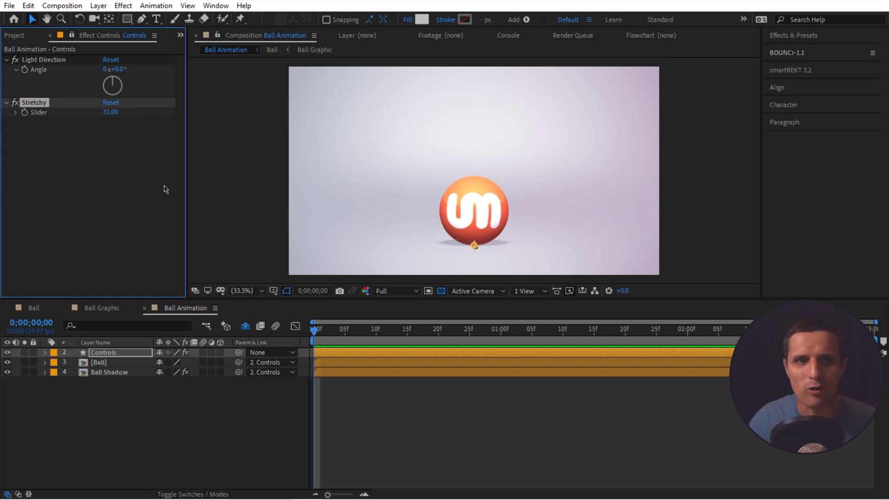
pyautogui.hotkey('ctrl', 'z')
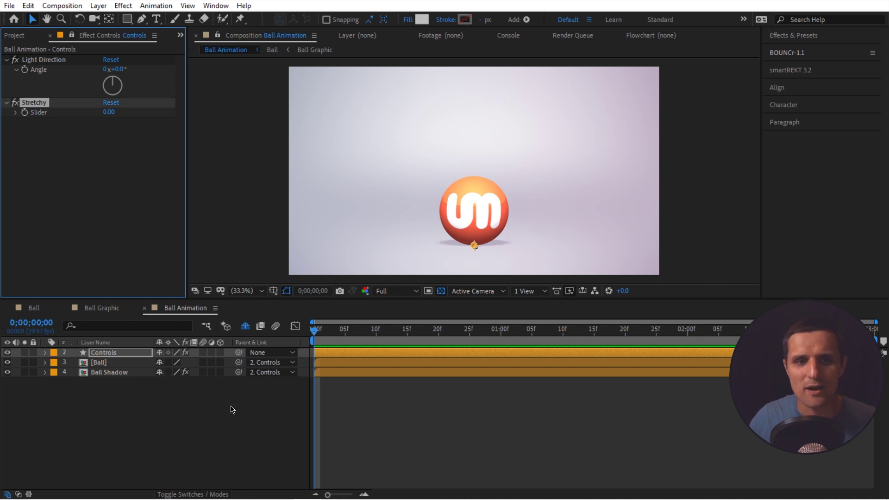
# Show the Ball layer's Scale property and enable an expression on it
pyautogui.click(116, 366)
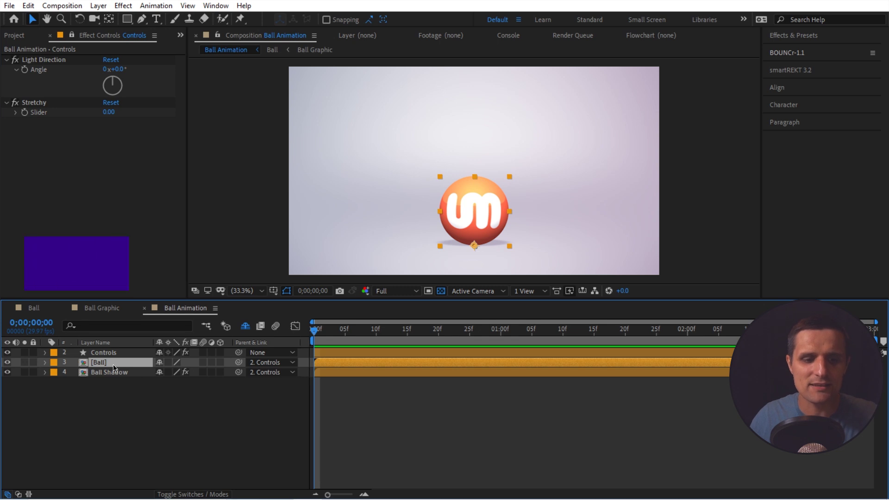
pyautogui.press('s')
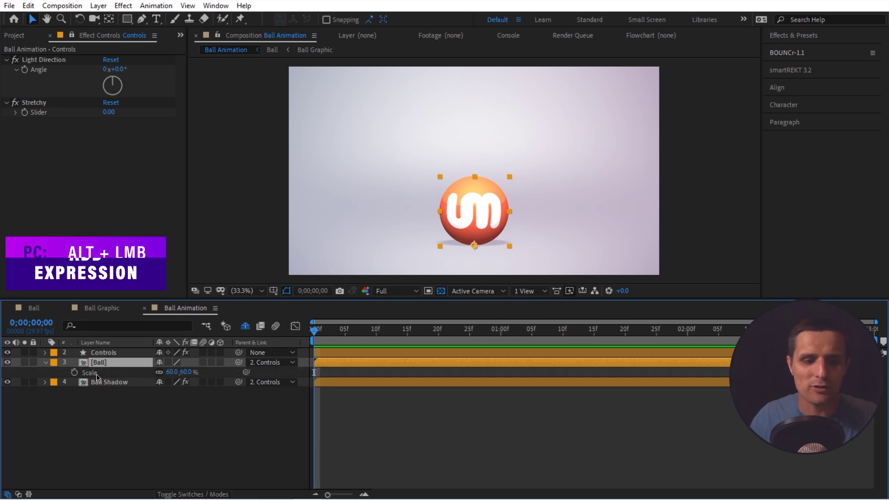
pyautogui.keyDown('alt'); pyautogui.click(74, 372); pyautogui.keyUp('alt')
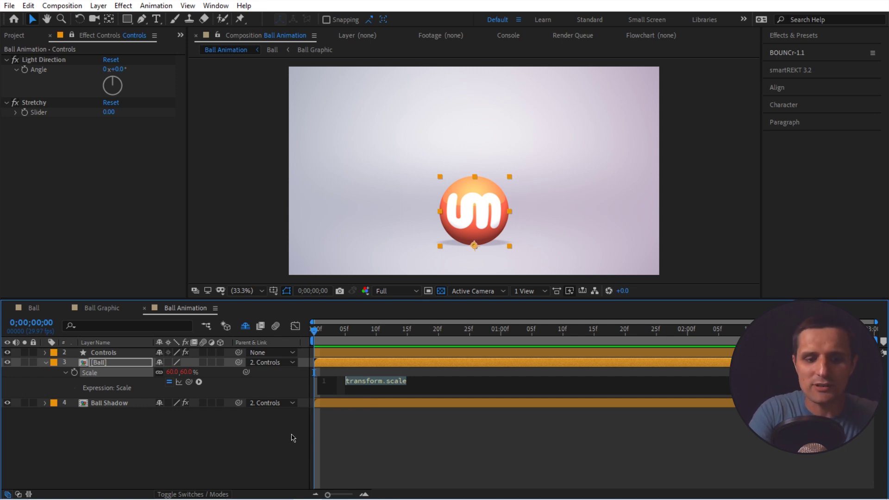
# Rewrite the Ball's Scale expression as x = value[0]; y = value[1]; [x, y]
pyautogui.write('x = ')
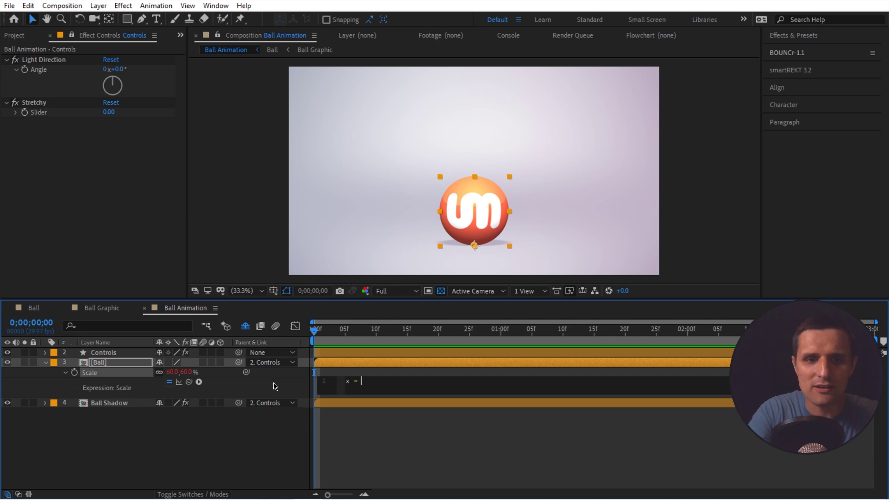
pyautogui.write('value')
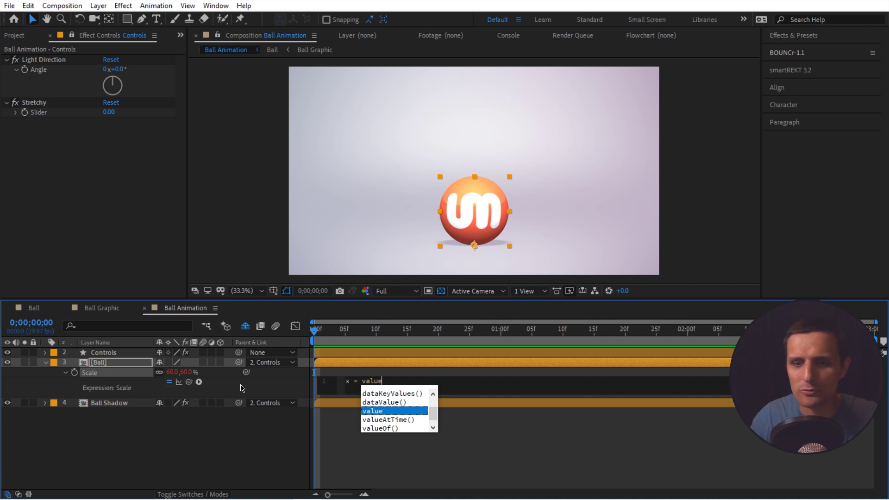
pyautogui.write('[')
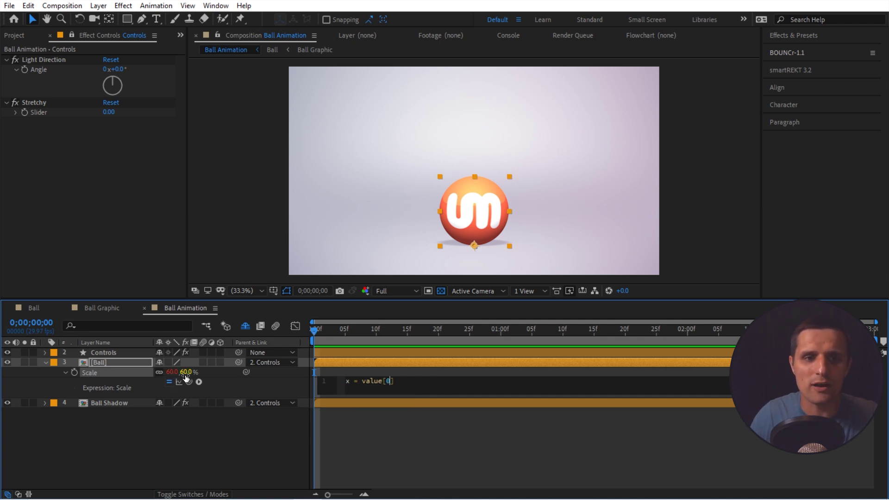
pyautogui.write('0')
pyautogui.click(406, 380)
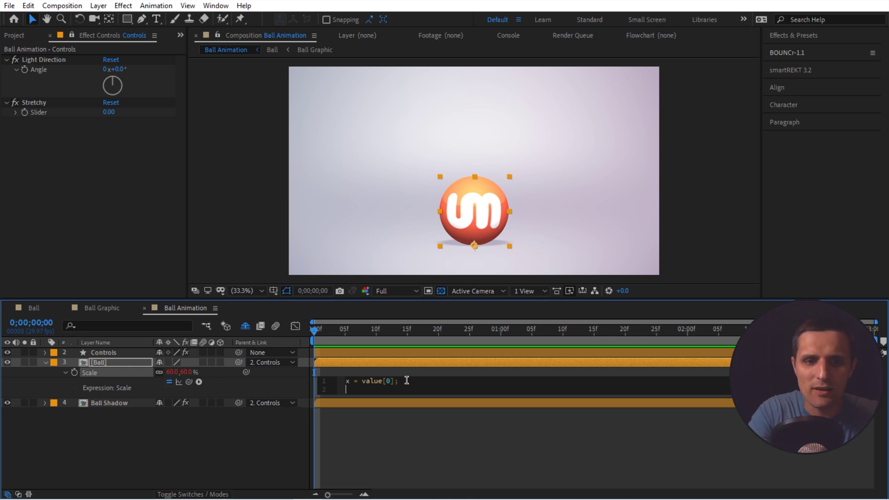
pyautogui.write('val')
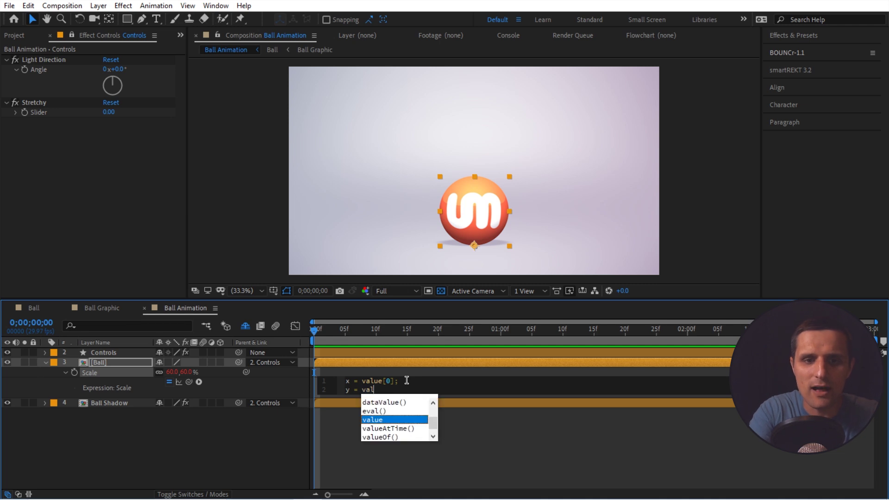
pyautogui.write('ue[')
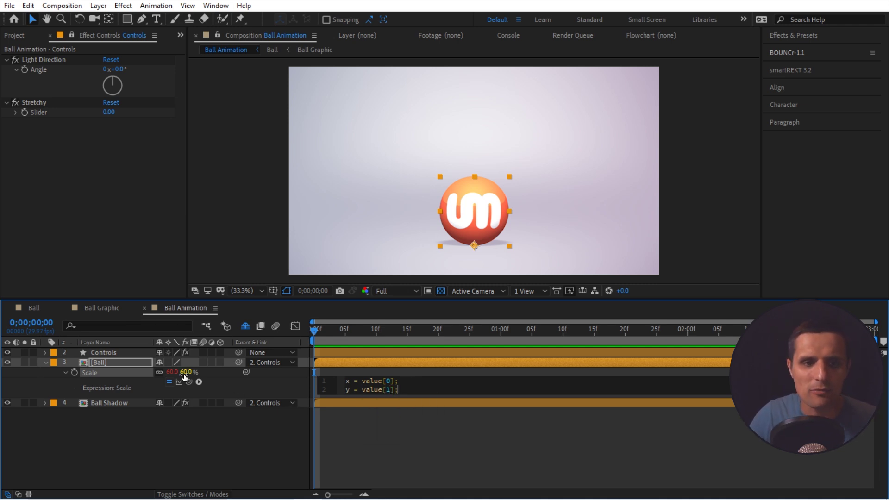
pyautogui.press('Return')
pyautogui.press('Return')
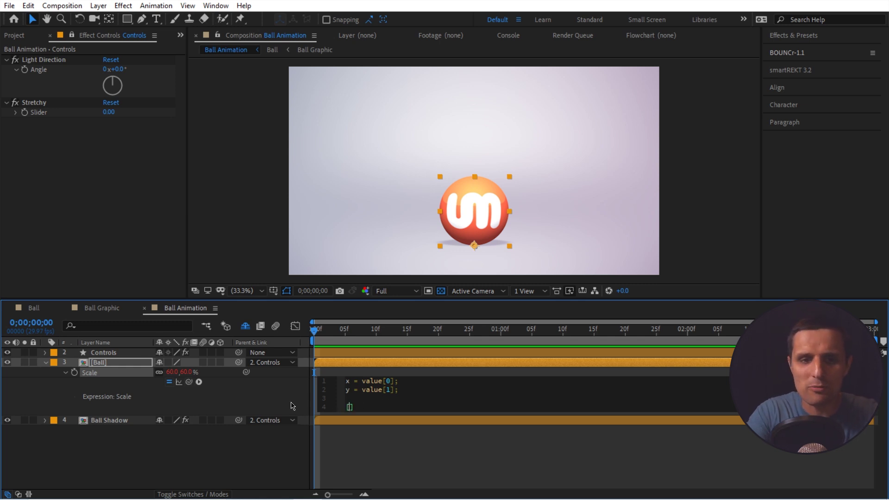
pyautogui.write('x, y')
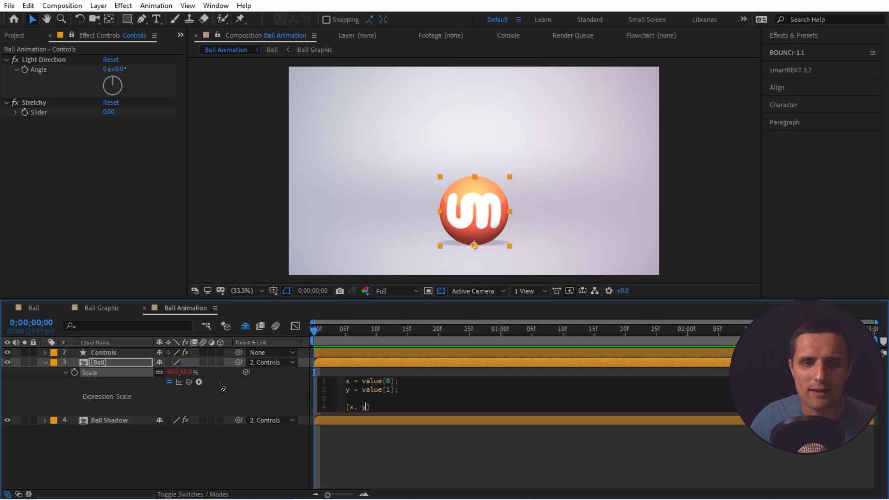
pyautogui.click(287, 395)
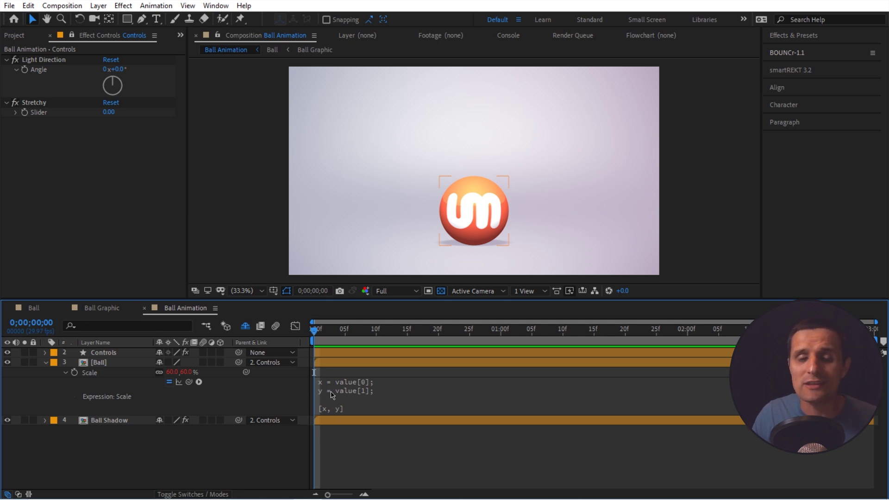
# Add a first line defining stretchy as the Controls layer's Stretchy slider value
pyautogui.click(370, 394)
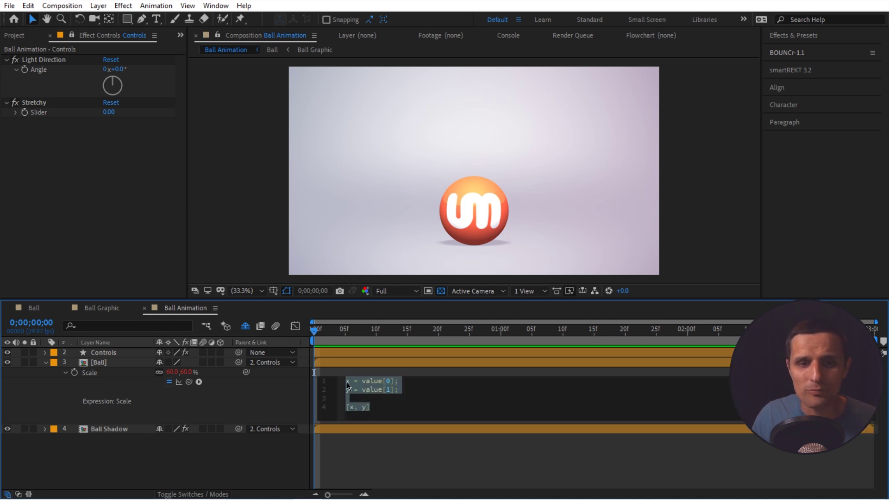
pyautogui.click(348, 384)
pyautogui.press('Return')
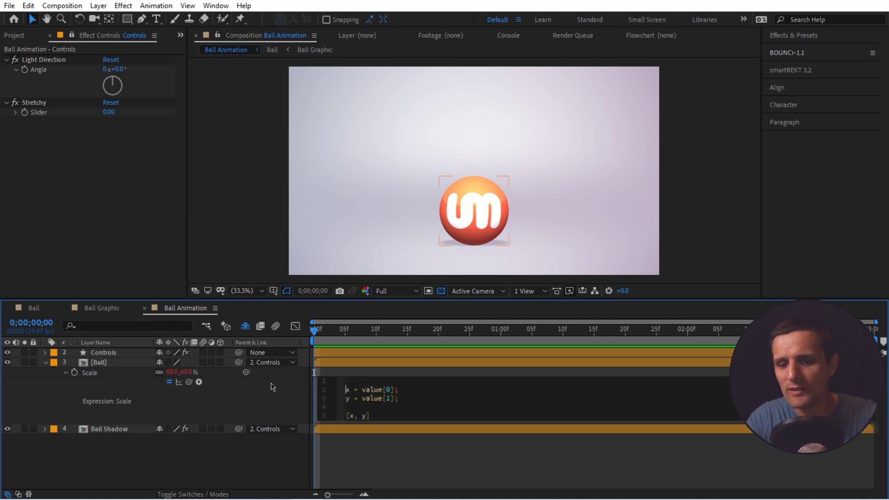
pyautogui.write('s')
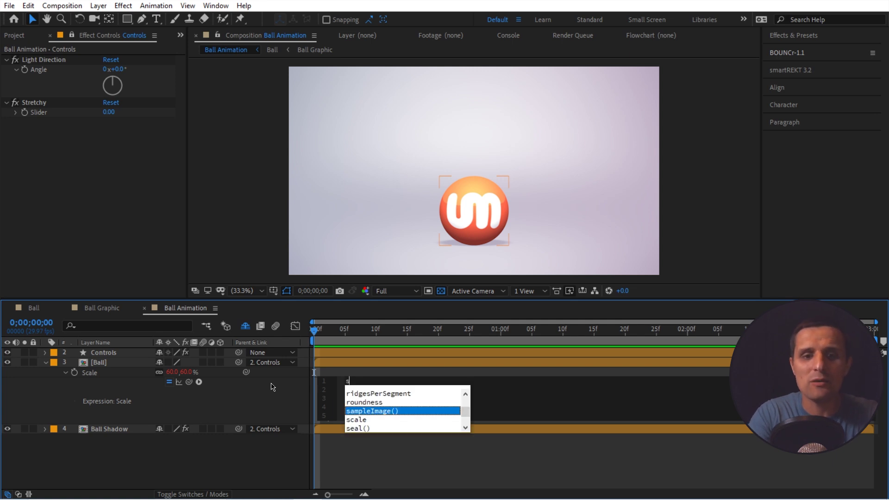
pyautogui.write('tretchy =')
pyautogui.moveTo(189, 381); pyautogui.dragTo(75, 119)
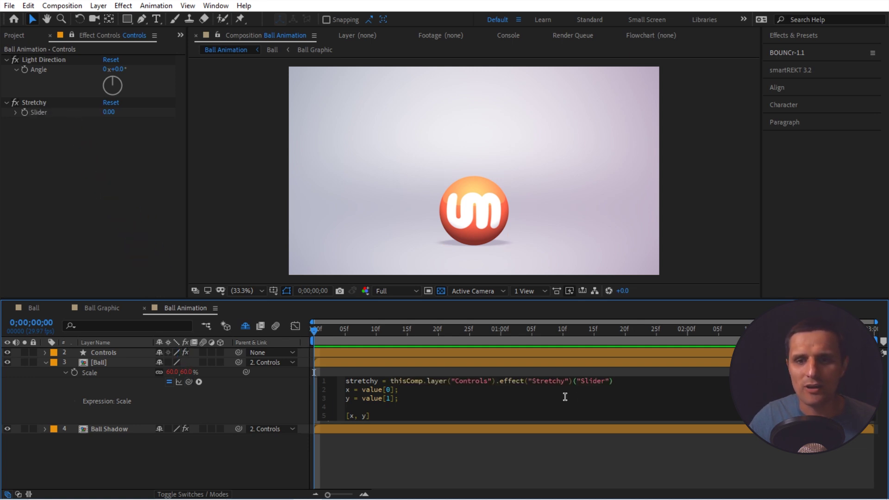
pyautogui.write('.value;')
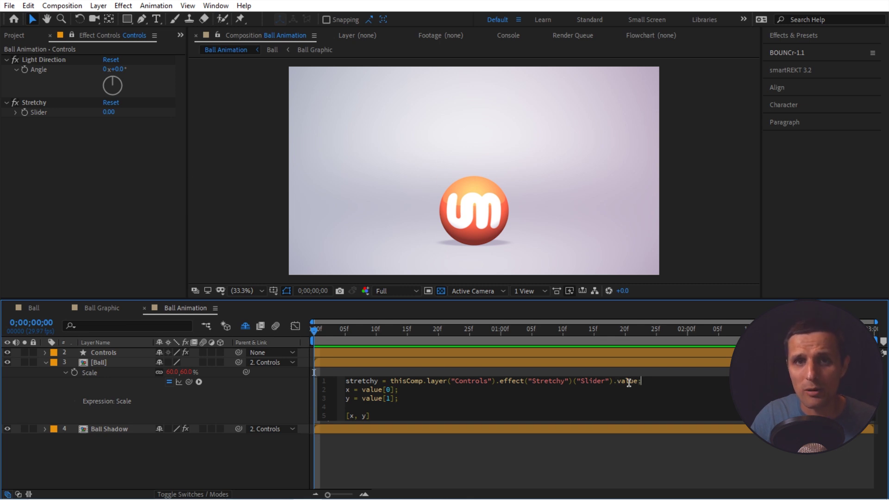
pyautogui.doubleClick(358, 381)
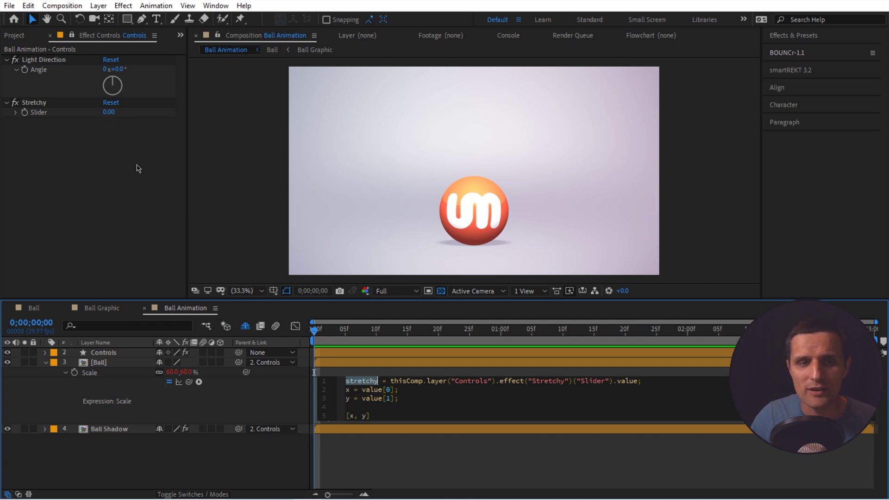
pyautogui.click(130, 141)
# Test the Stretchy slider, then set it back to 0
pyautogui.moveTo(109, 112); pyautogui.dragTo(156, 113)
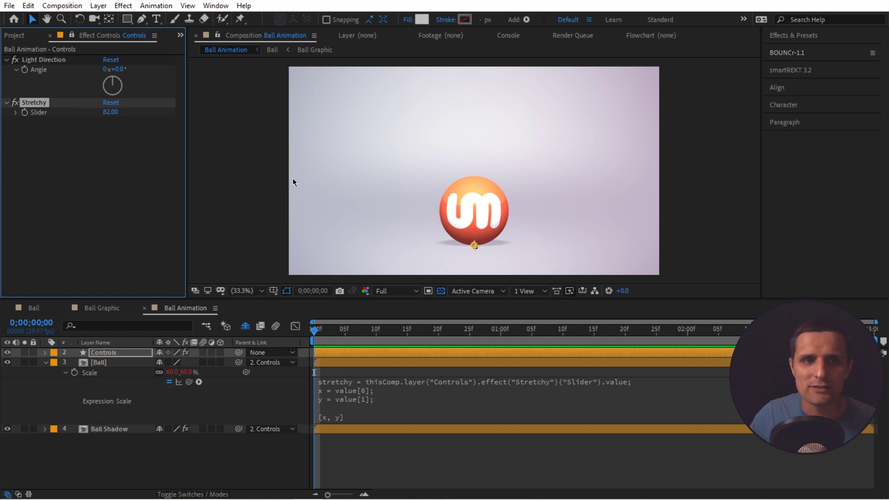
pyautogui.click(118, 114)
pyautogui.write('0')
pyautogui.press('Return')
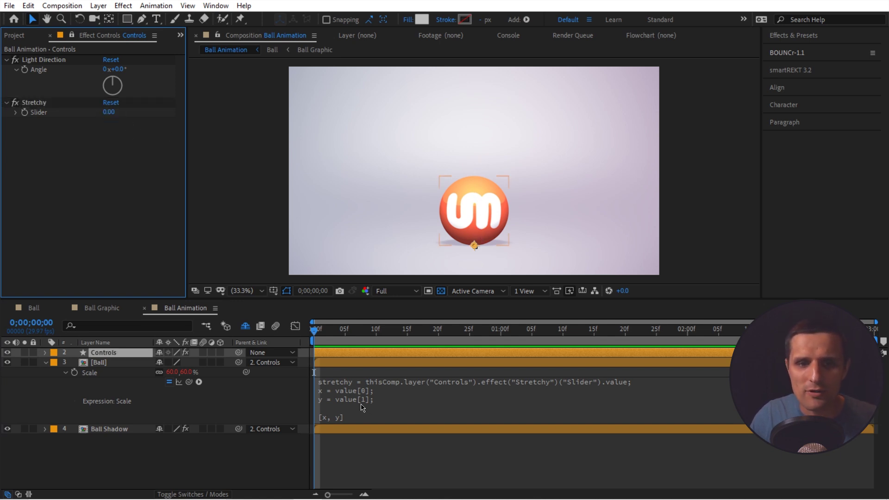
# Change the Ball's y line to y = value[1] + stretchy; and commit the expression
pyautogui.click(364, 407)
pyautogui.click(390, 400)
pyautogui.click(306, 412)
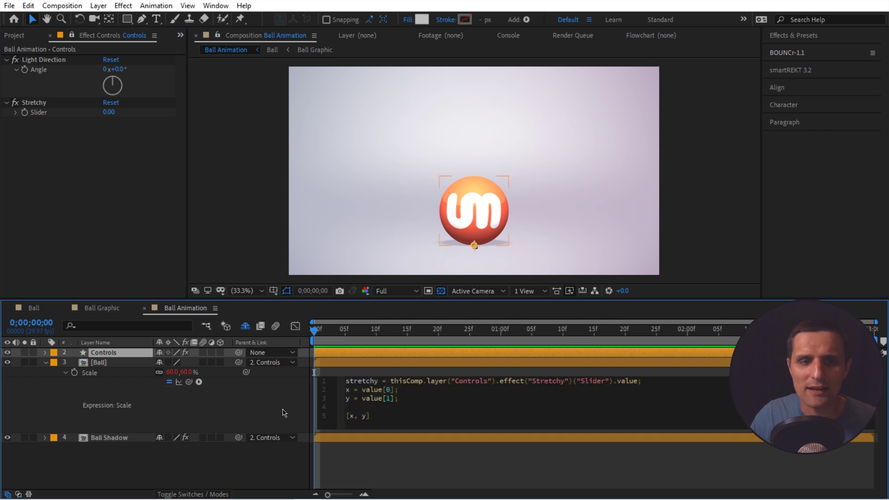
pyautogui.moveTo(185, 374); pyautogui.dragTo(204, 376)
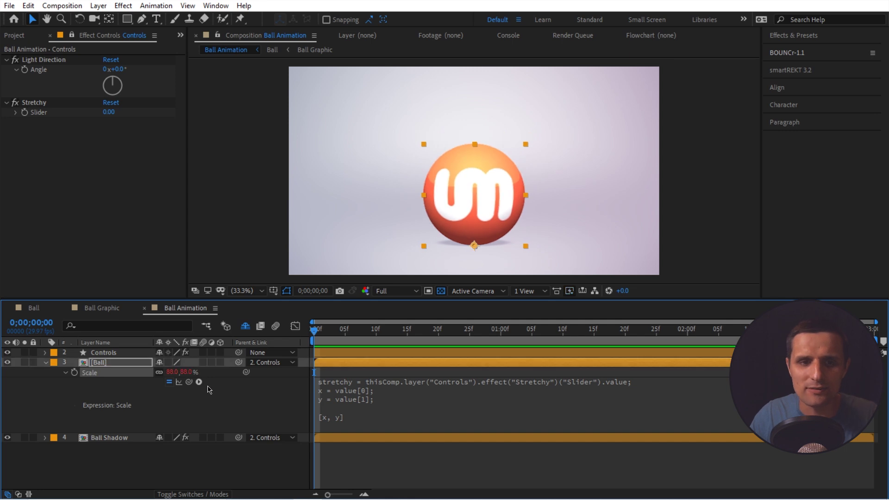
pyautogui.hotkey('ctrl', 'z')
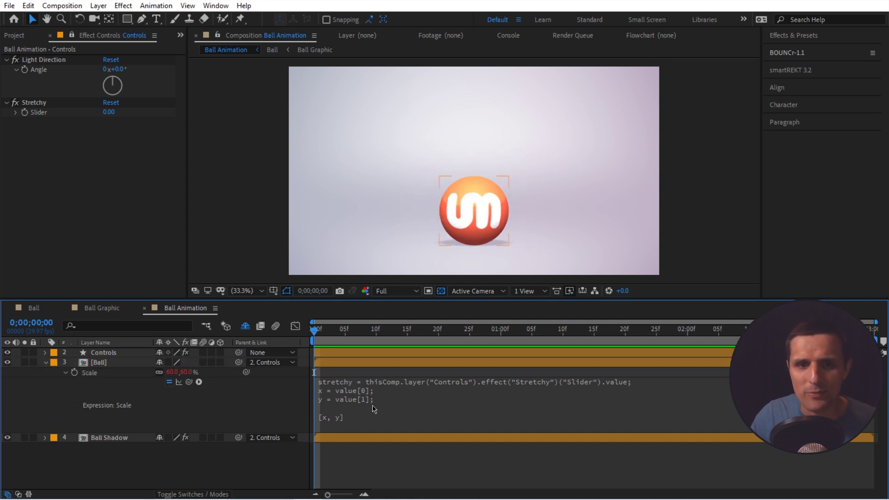
pyautogui.click(401, 402)
pyautogui.write('+ stre')
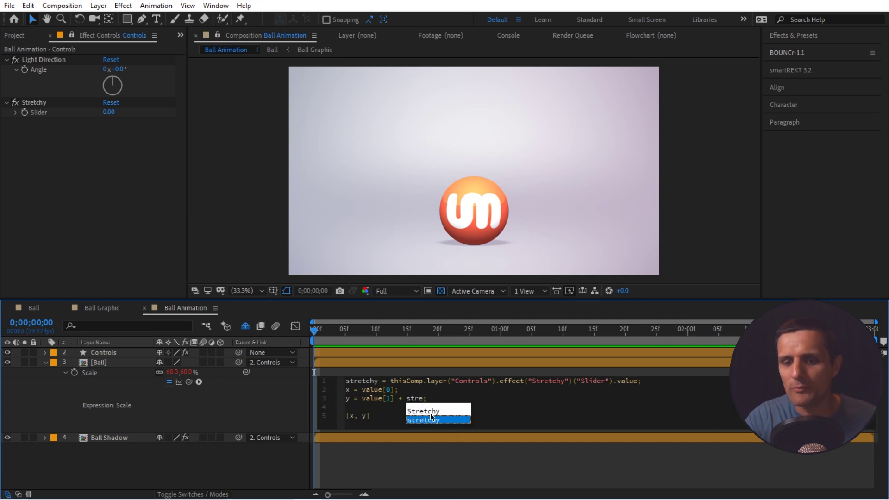
pyautogui.click(430, 419)
pyautogui.click(291, 402)
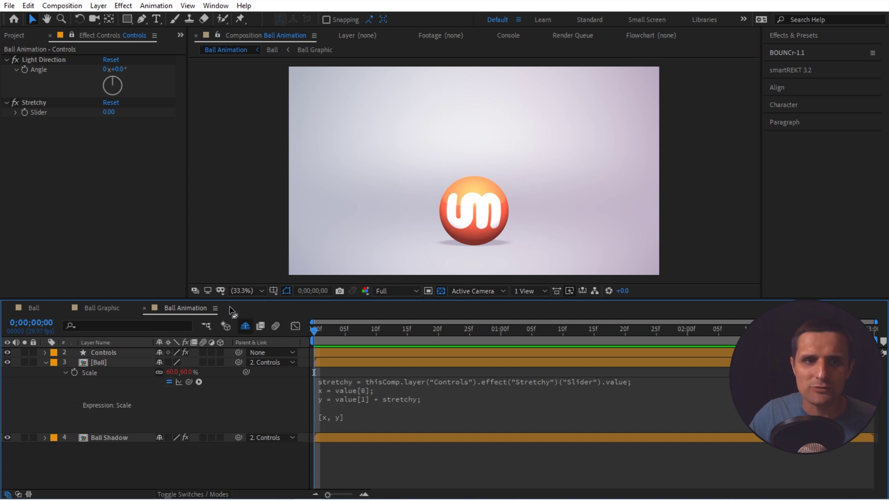
# Change the Ball's x line to x = value[0] - stretchy; so the ball narrows when stretched
pyautogui.moveTo(109, 112); pyautogui.dragTo(139, 125)
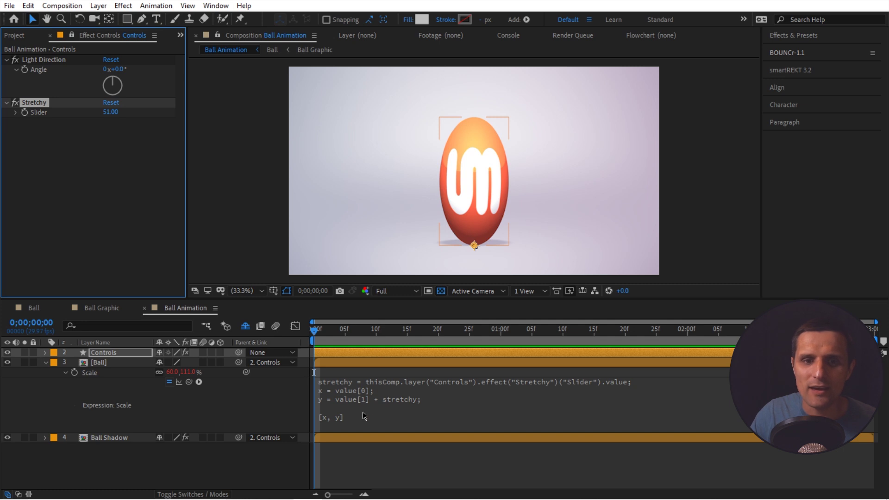
pyautogui.click(405, 402)
pyautogui.click(423, 401)
pyautogui.doubleClick(434, 400)
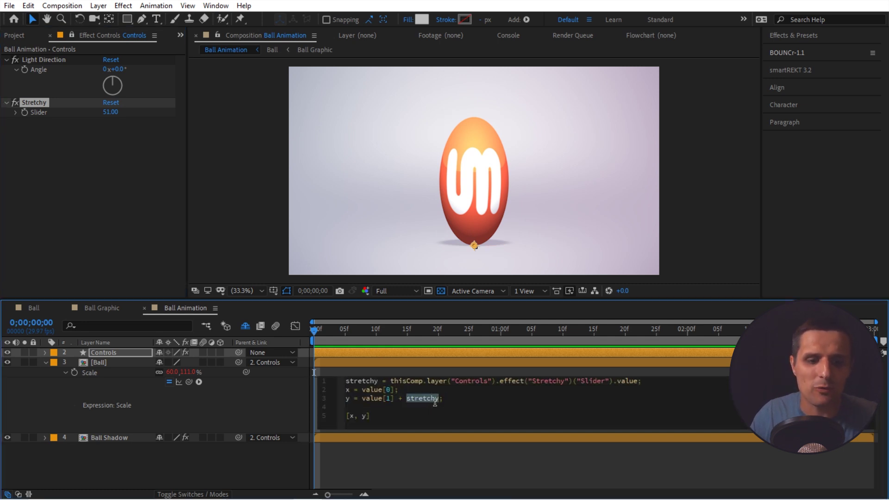
pyautogui.click(396, 390)
pyautogui.write('- stretchy')
pyautogui.click(296, 403)
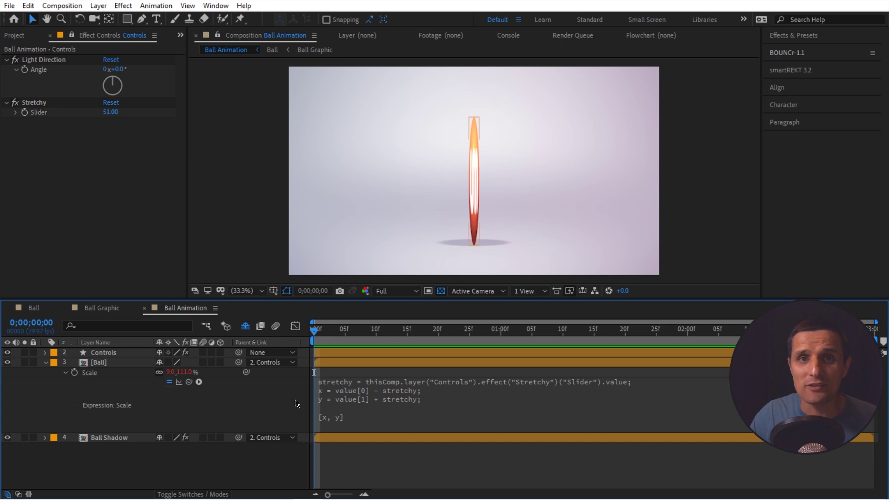
pyautogui.click(111, 112)
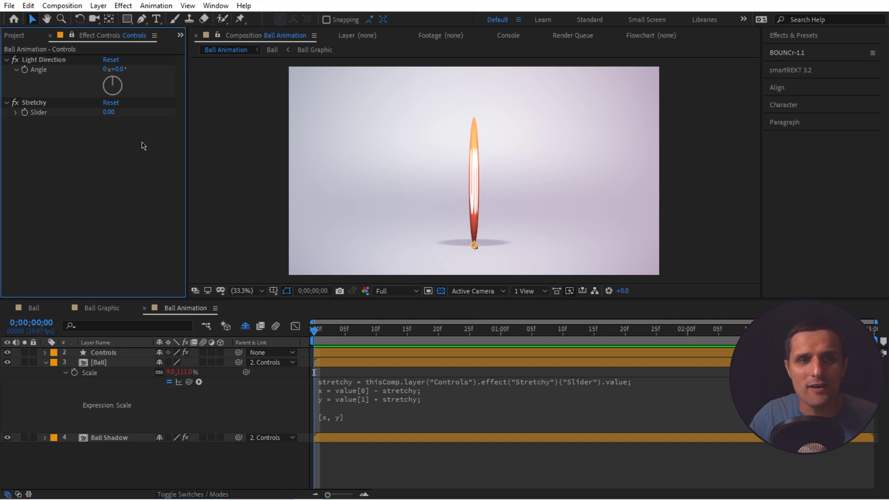
# Test a -13 squash on the Stretchy slider, then reset Stretchy to 0
pyautogui.write('0')
pyautogui.press('Return')
pyautogui.click(34, 103)
pyautogui.moveTo(109, 112)
pyautogui.mouseDown()
pyautogui.moveTo(143, 113)
pyautogui.moveTo(101, 114)
pyautogui.mouseUp()
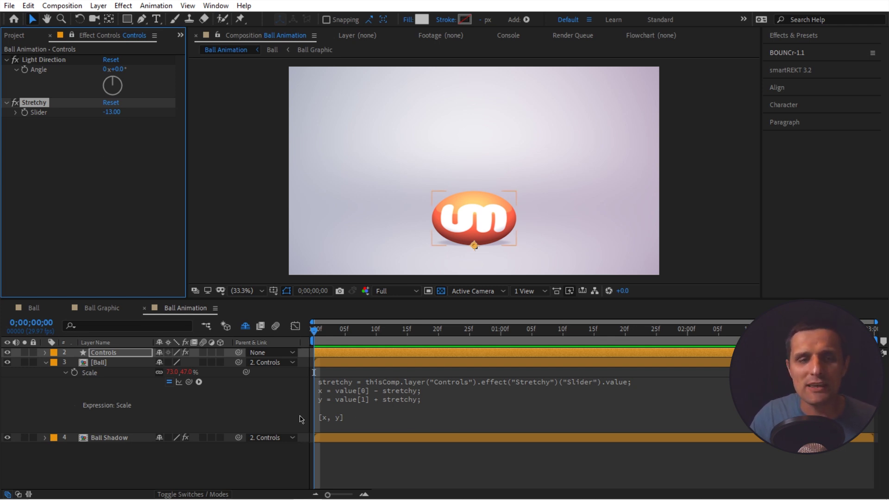
pyautogui.click(111, 113)
pyautogui.write('0')
pyautogui.press('Return')
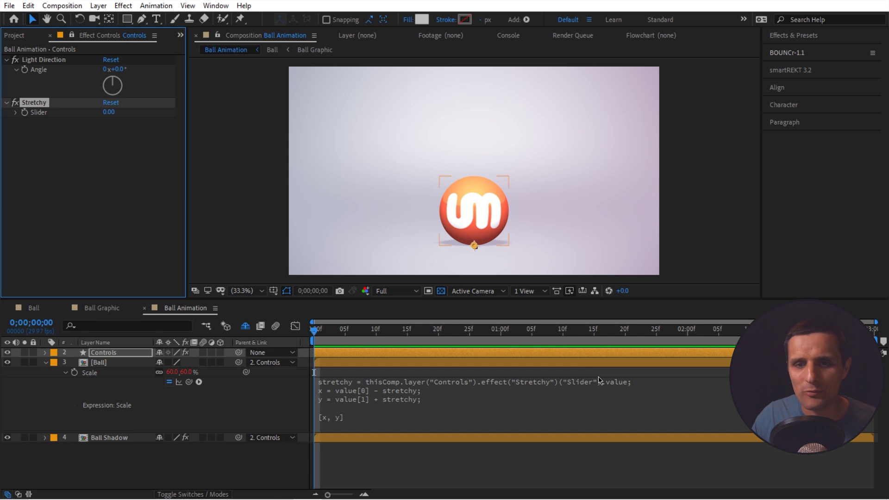
# Select the first line of the Ball's Scale expression, then commit the expression
pyautogui.click(646, 383)
pyautogui.moveTo(644, 380); pyautogui.dragTo(346, 380)
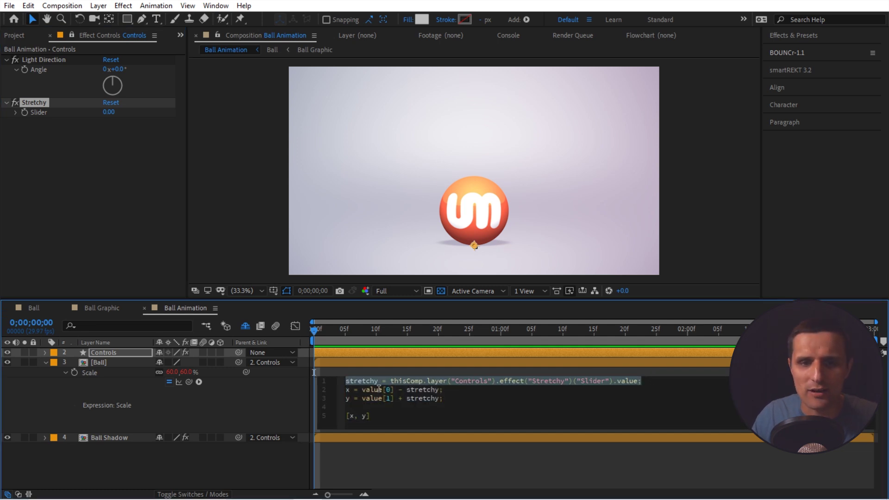
pyautogui.click(293, 401)
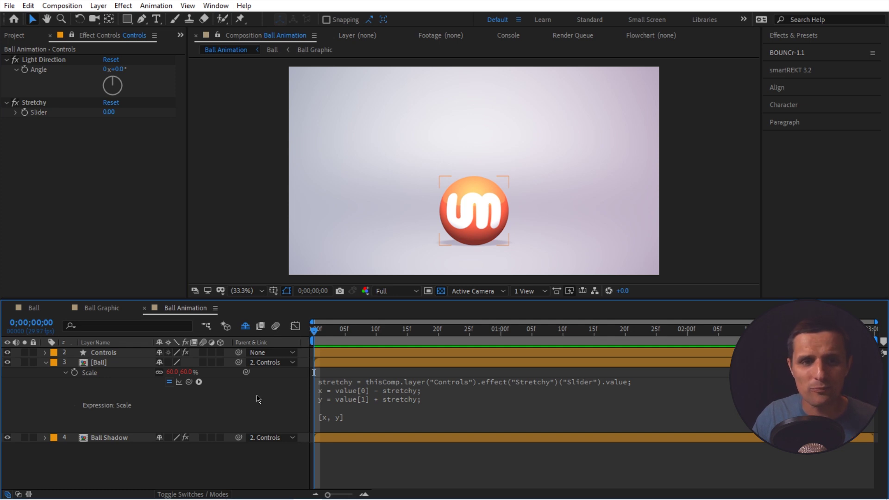
# Collapse Ball and show the Ball Shadow layer's Scale expression
pyautogui.click(46, 363)
pyautogui.click(106, 373)
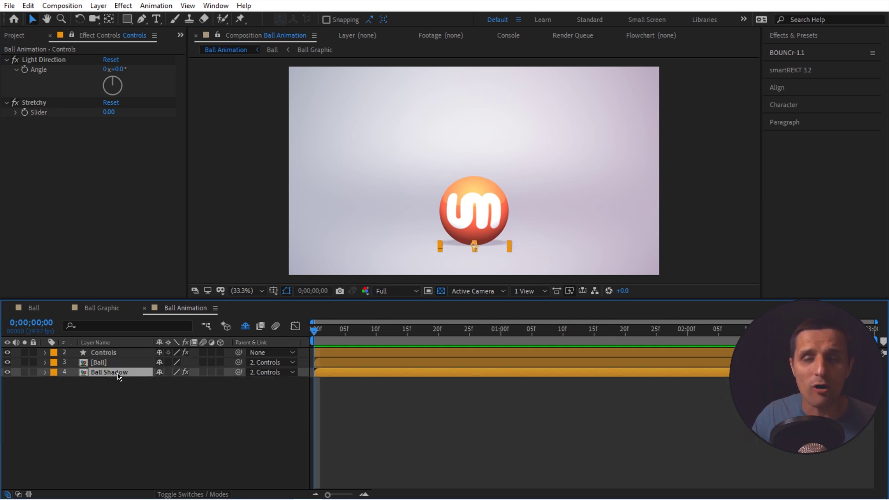
pyautogui.press('s')
pyautogui.click(64, 382)
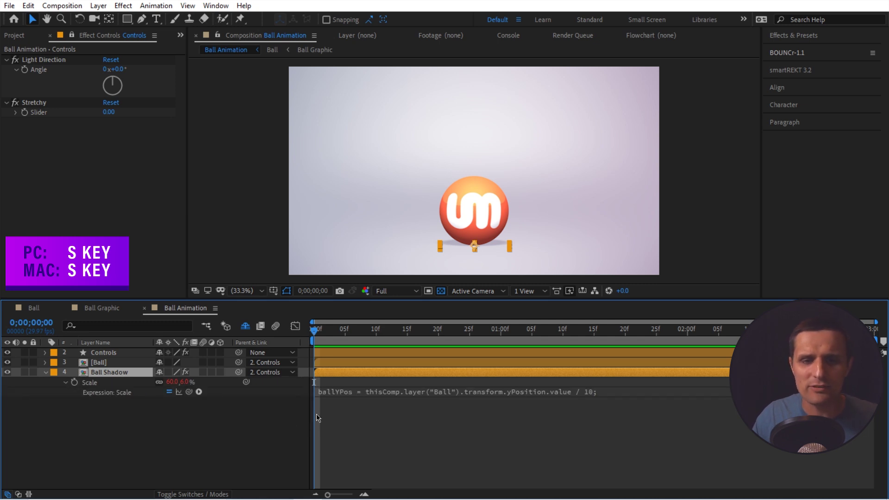
# Add the stretchy line and change the shadow's x line to value[0] - ballYPos - stretchy
pyautogui.click(328, 395)
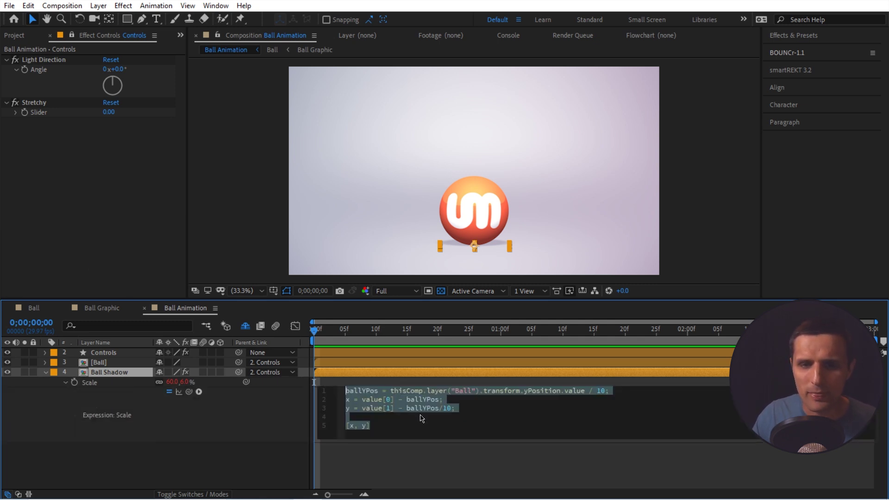
pyautogui.click(615, 391)
pyautogui.press('Return')
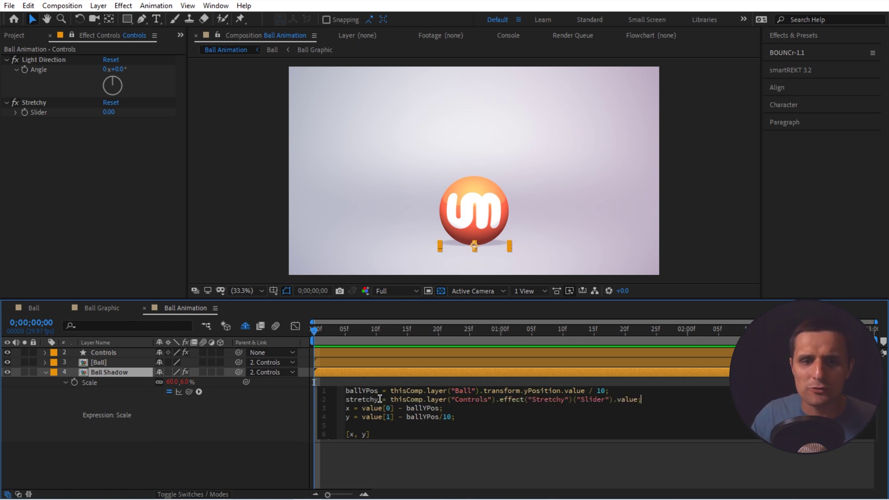
pyautogui.doubleClick(363, 399)
pyautogui.hotkey('ctrl', 'c')
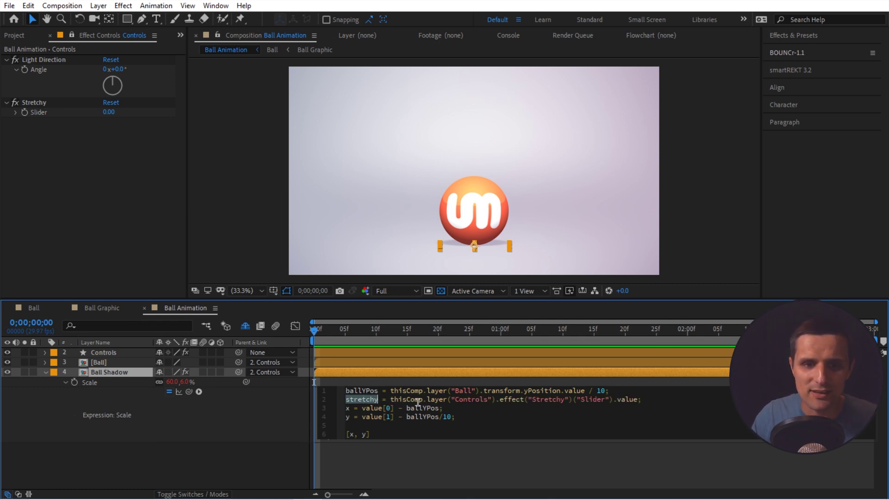
pyautogui.click(438, 408)
pyautogui.write('-')
pyautogui.hotkey('ctrl', 'v')
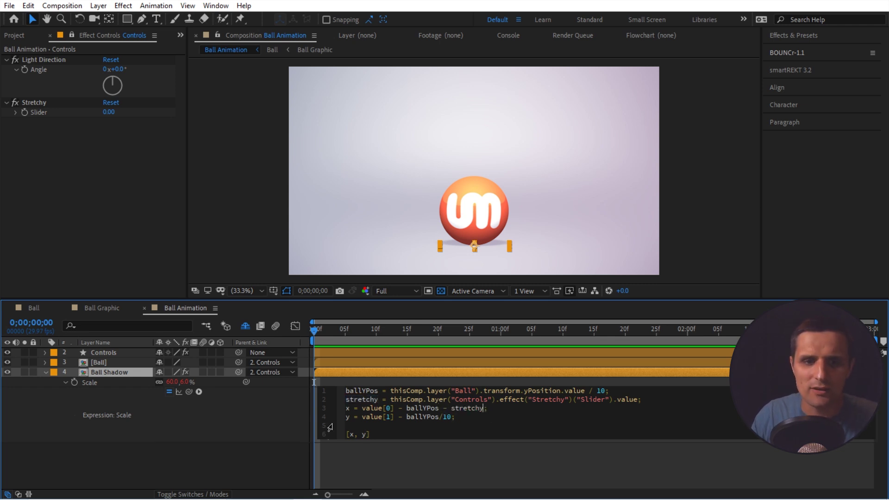
pyautogui.click(289, 419)
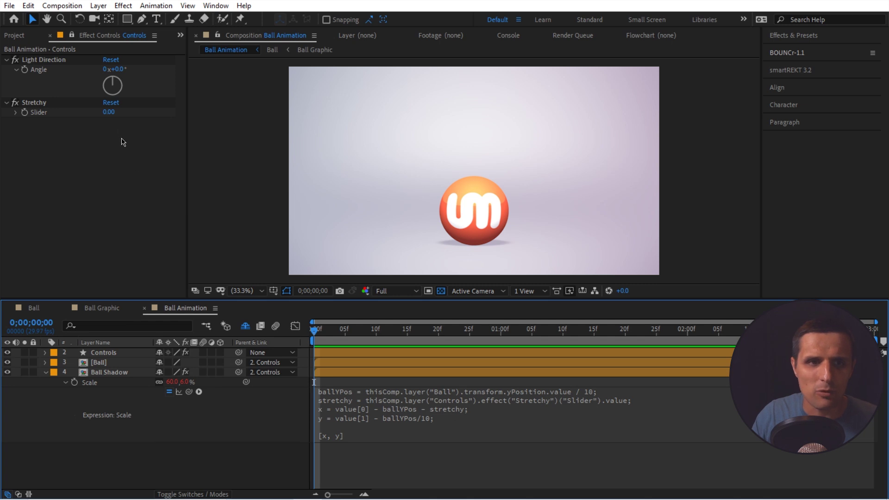
# Append + stretchy/10 to the shadow's y line and commit the expression
pyautogui.moveTo(110, 112); pyautogui.dragTo(137, 116)
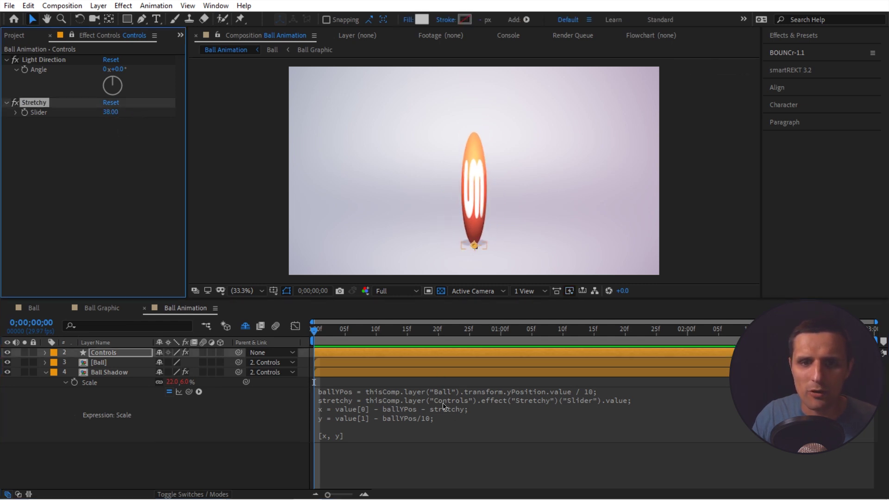
pyautogui.click(453, 420)
pyautogui.click(453, 419)
pyautogui.write(';')
pyautogui.write('stretchy')
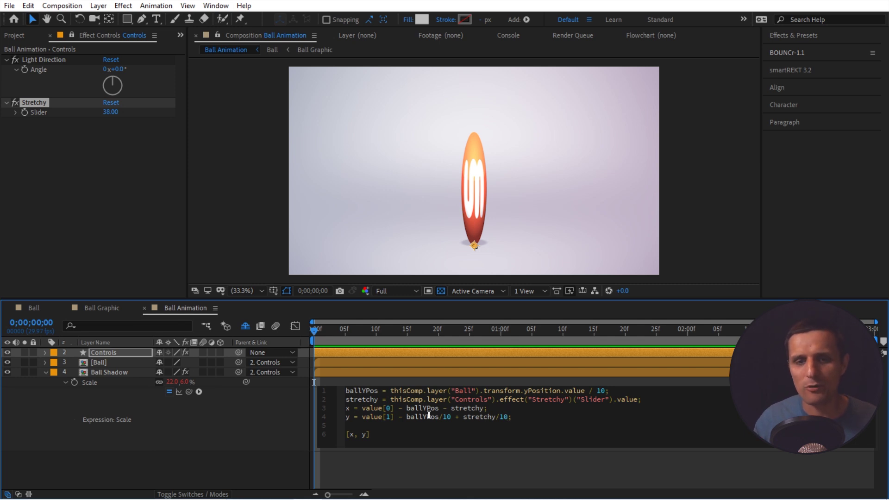
pyautogui.click(284, 420)
# Test the shadow with the Stretchy slider, then return Stretchy to 0
pyautogui.moveTo(111, 112)
pyautogui.mouseDown()
pyautogui.moveTo(122, 114)
pyautogui.moveTo(90, 118)
pyautogui.moveTo(139, 112)
pyautogui.moveTo(119, 112)
pyautogui.mouseUp()
pyautogui.click(123, 142)
pyautogui.hotkey('ctrl', 'z')
pyautogui.click(464, 207)
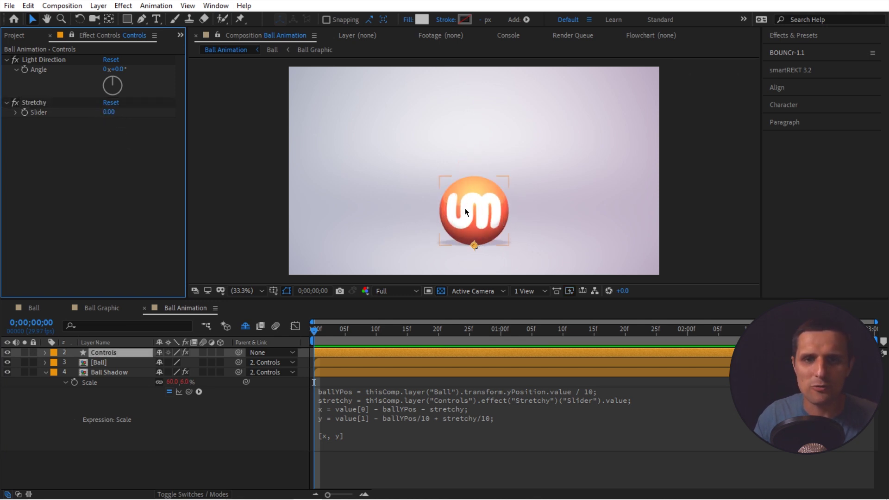
# Test the shadow by lifting and stretching the ball, undo it, then preview the bounce
pyautogui.moveTo(463, 206); pyautogui.dragTo(465, 127)
pyautogui.moveTo(110, 111)
pyautogui.mouseDown()
pyautogui.moveTo(147, 112)
pyautogui.moveTo(126, 116)
pyautogui.mouseUp()
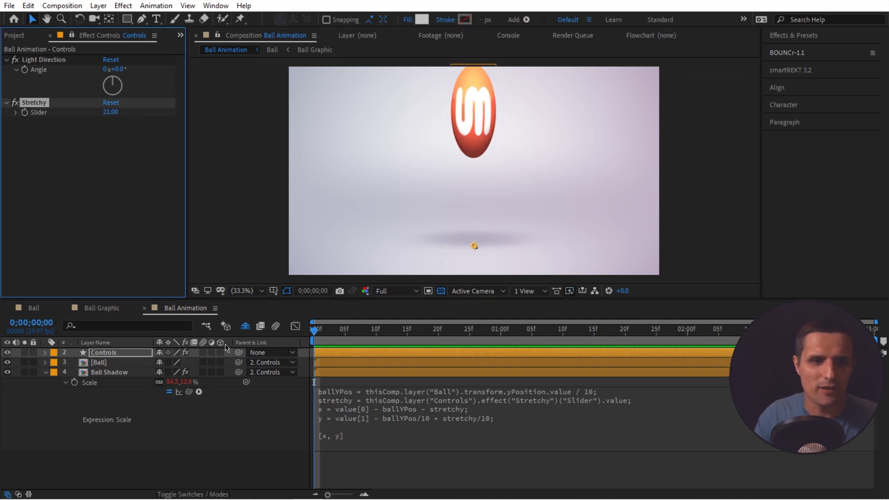
pyautogui.hotkey('ctrl', 'z')
pyautogui.hotkey('ctrl', 'z')
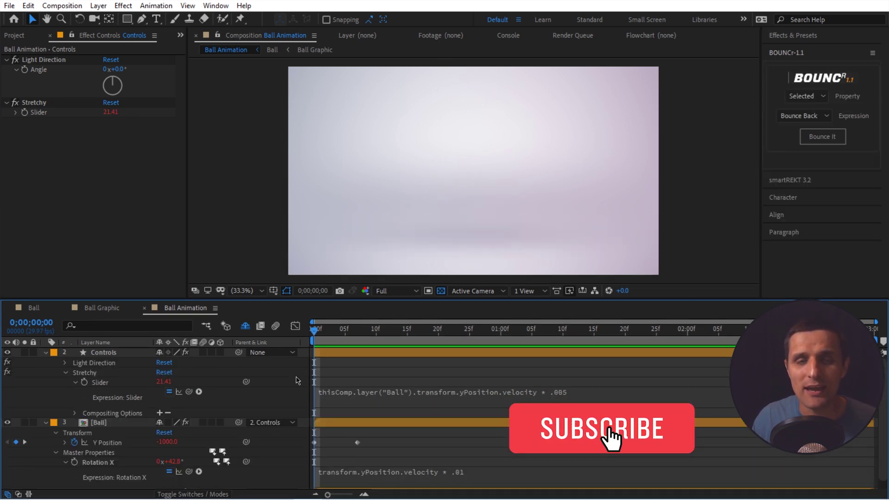
pyautogui.press('space')
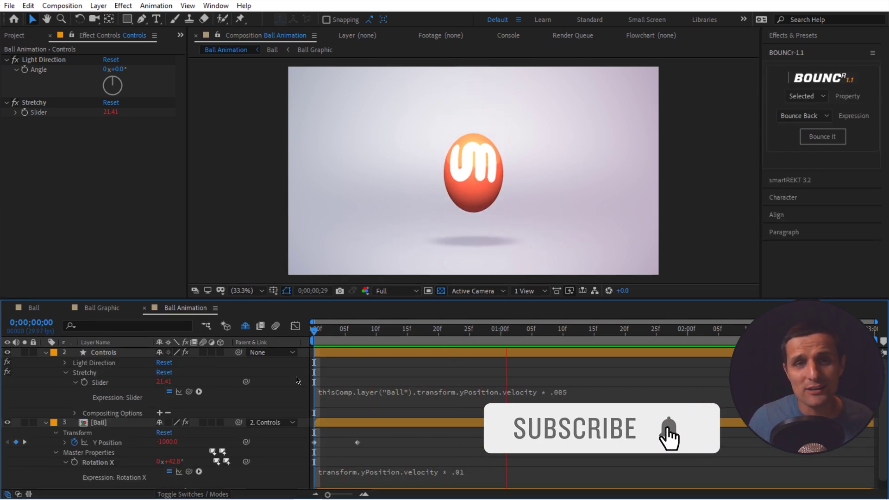